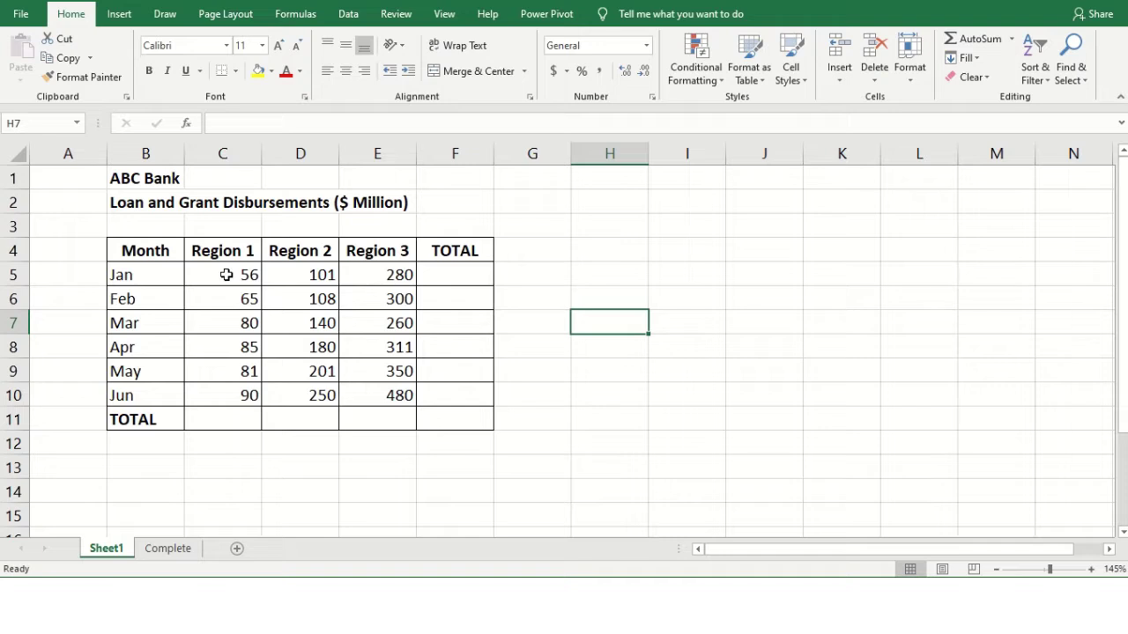
# Examine the January–June figures for the three regions and the empty cells of the TOTAL row.
pyautogui.moveTo(226, 274); pyautogui.dragTo(226, 394)
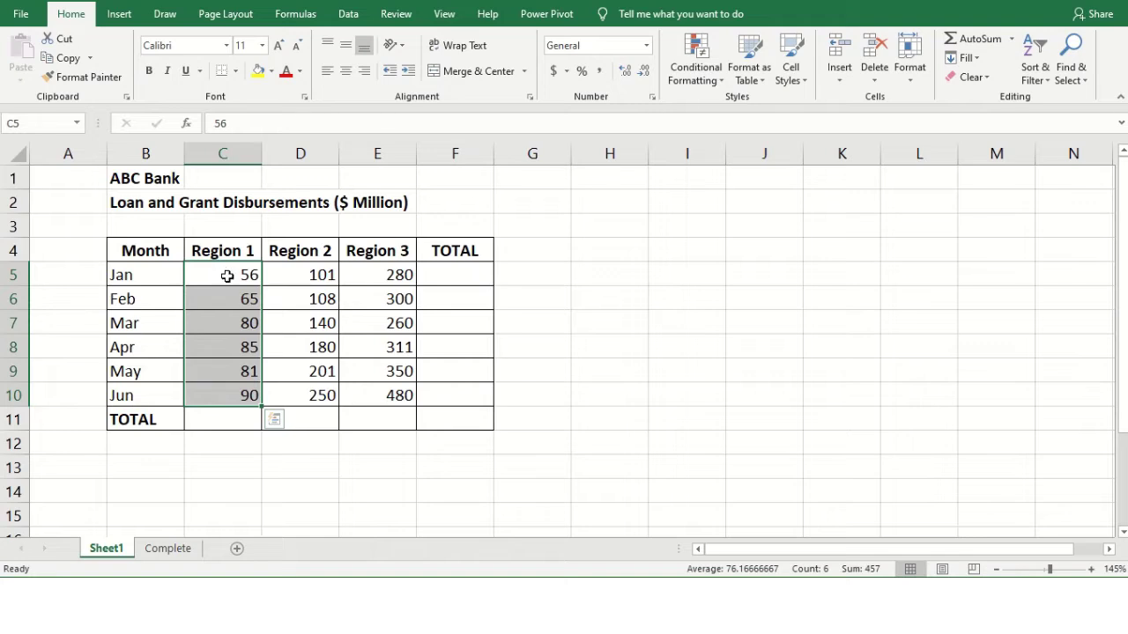
pyautogui.moveTo(302, 277); pyautogui.dragTo(309, 395)
pyautogui.moveTo(390, 273); pyautogui.dragTo(395, 396)
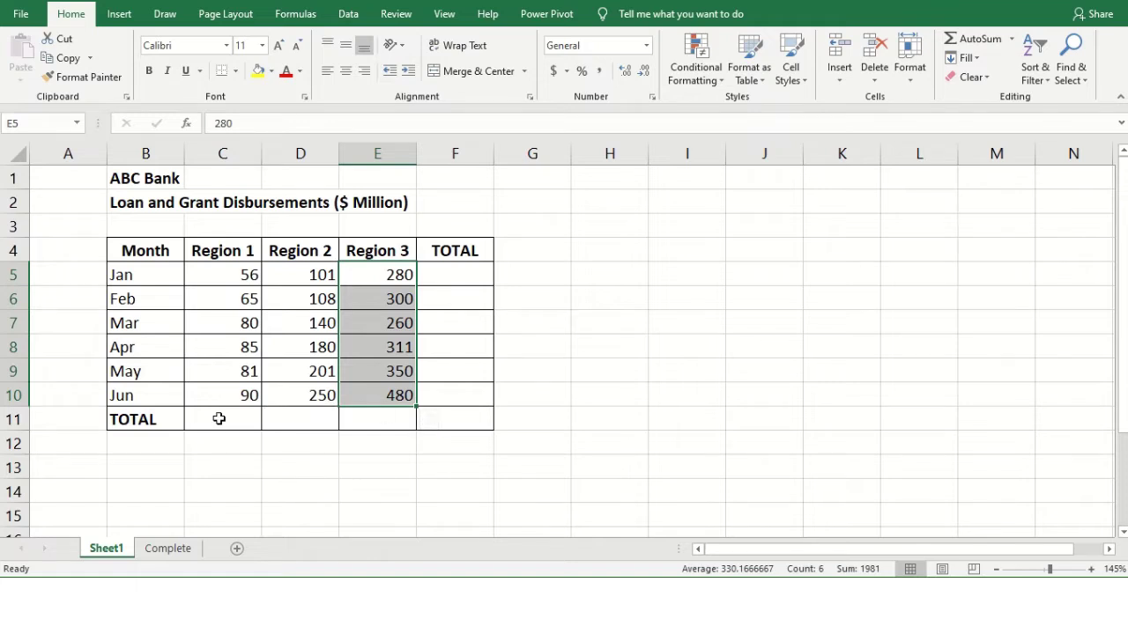
pyautogui.moveTo(220, 418); pyautogui.dragTo(383, 412)
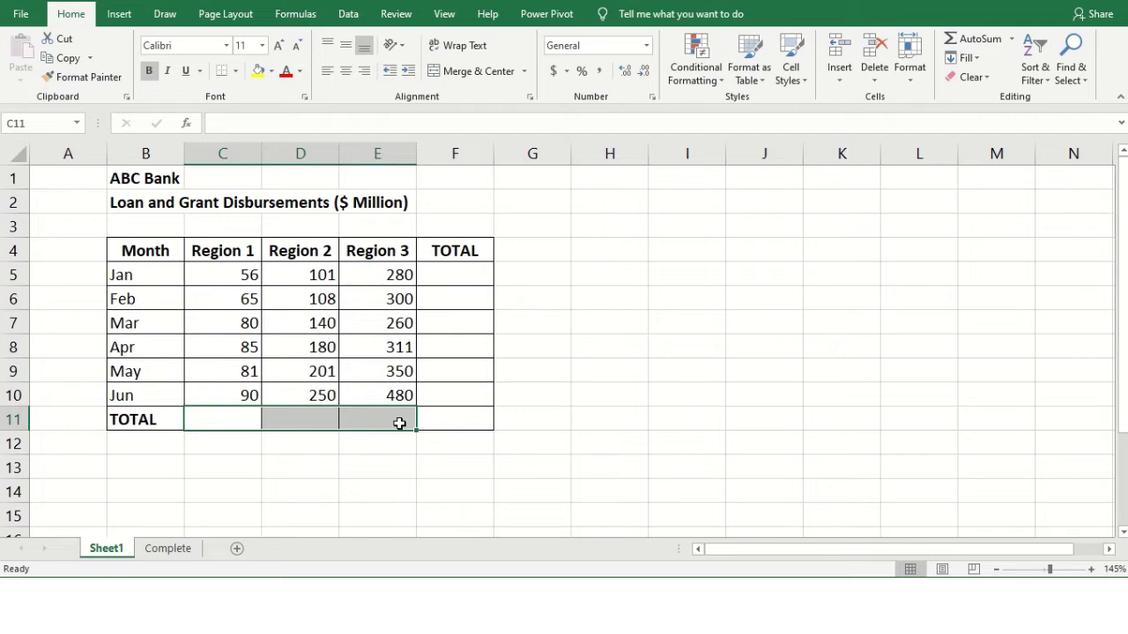
pyautogui.moveTo(229, 423); pyautogui.dragTo(449, 417)
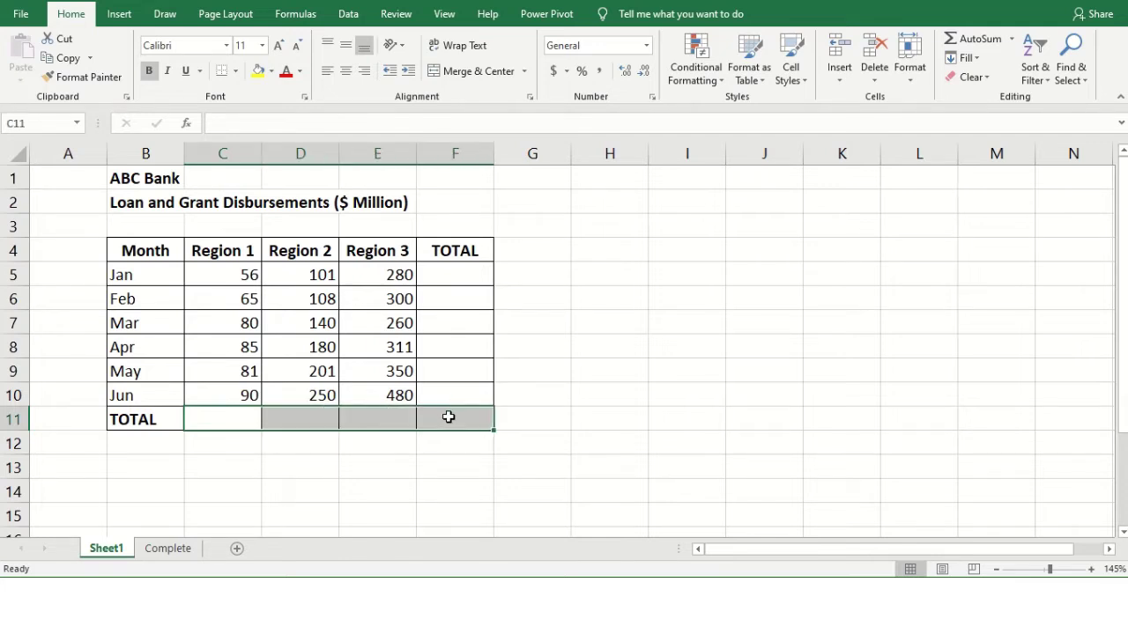
pyautogui.click(448, 416)
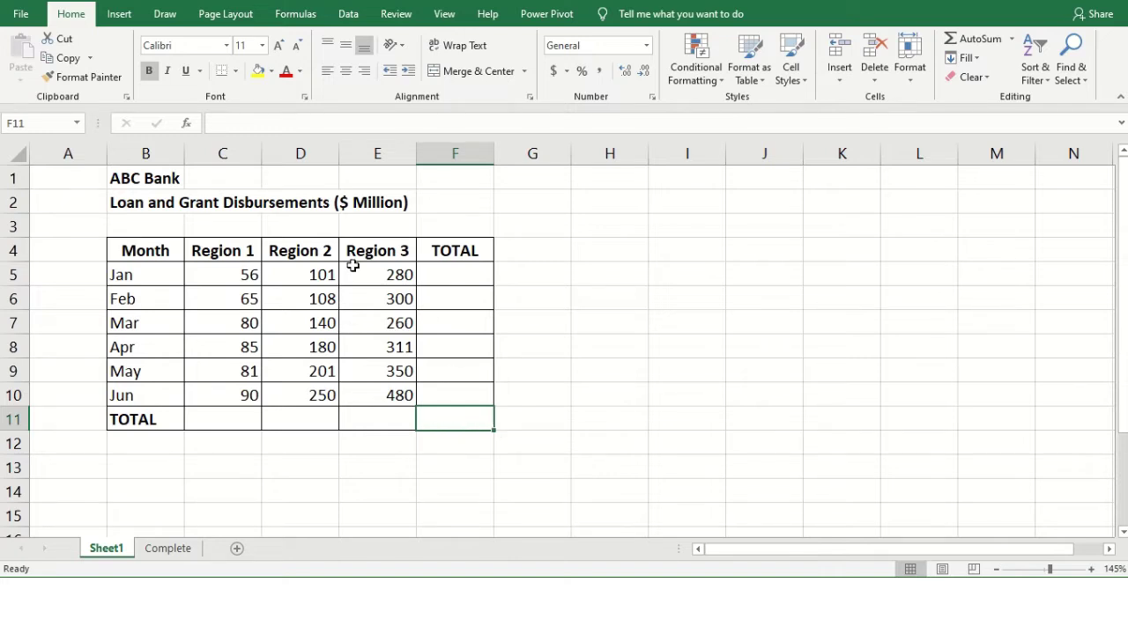
pyautogui.click(227, 273)
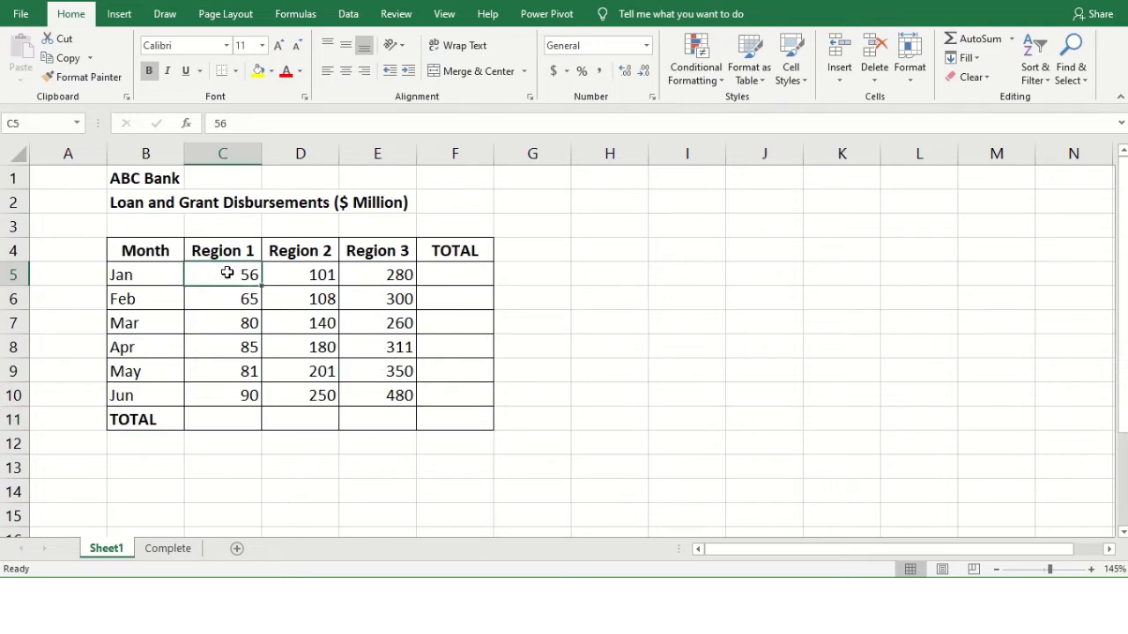
pyautogui.moveTo(227, 273); pyautogui.dragTo(388, 282)
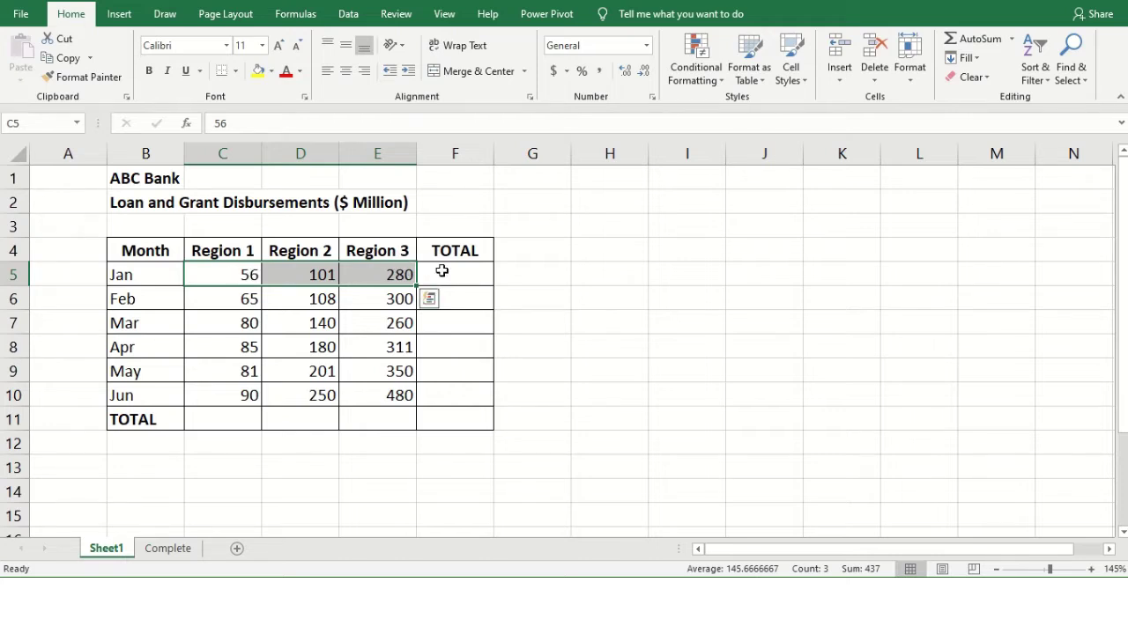
pyautogui.click(213, 300)
pyautogui.moveTo(214, 301); pyautogui.dragTo(378, 300)
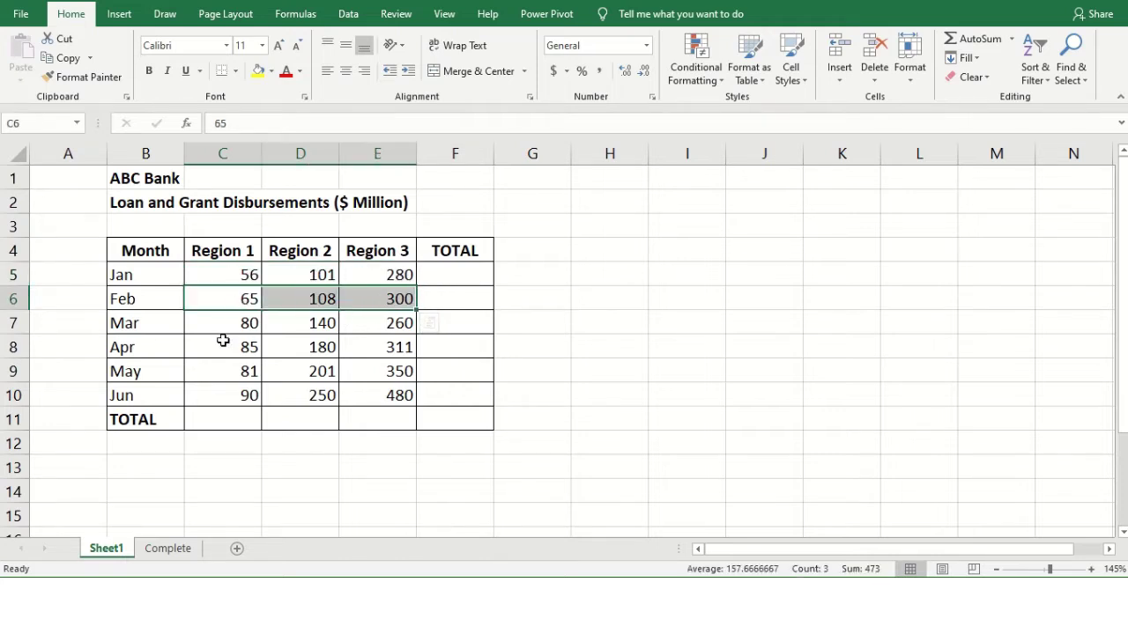
pyautogui.moveTo(214, 322); pyautogui.dragTo(404, 324)
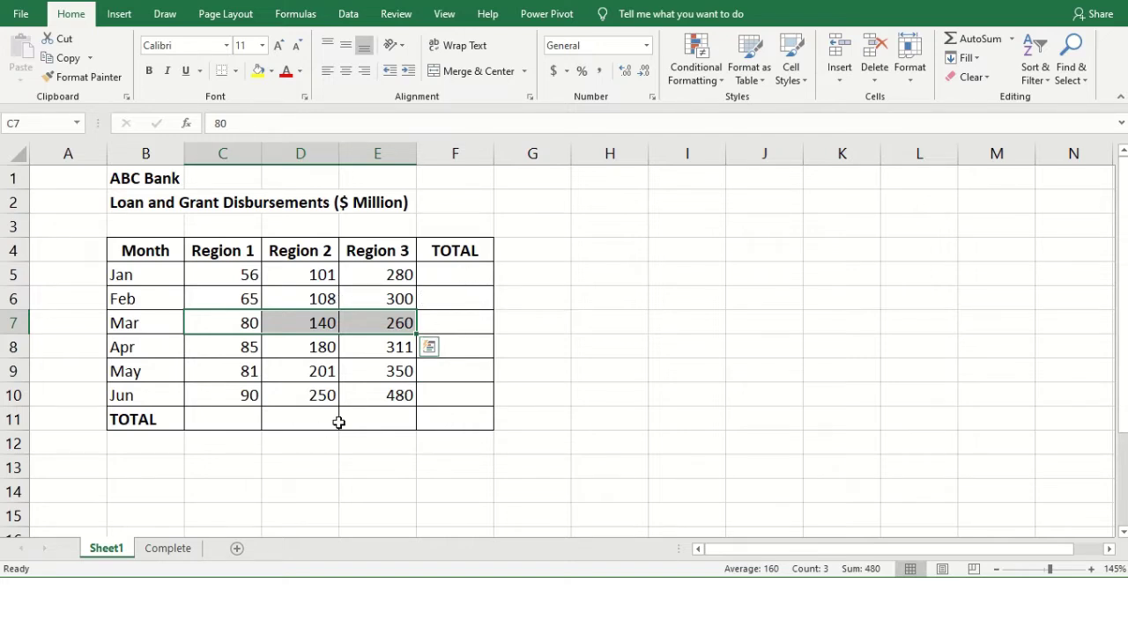
# Total the Region 1 figures in C11 with AutoSum over C5:C10.
pyautogui.click(220, 419)
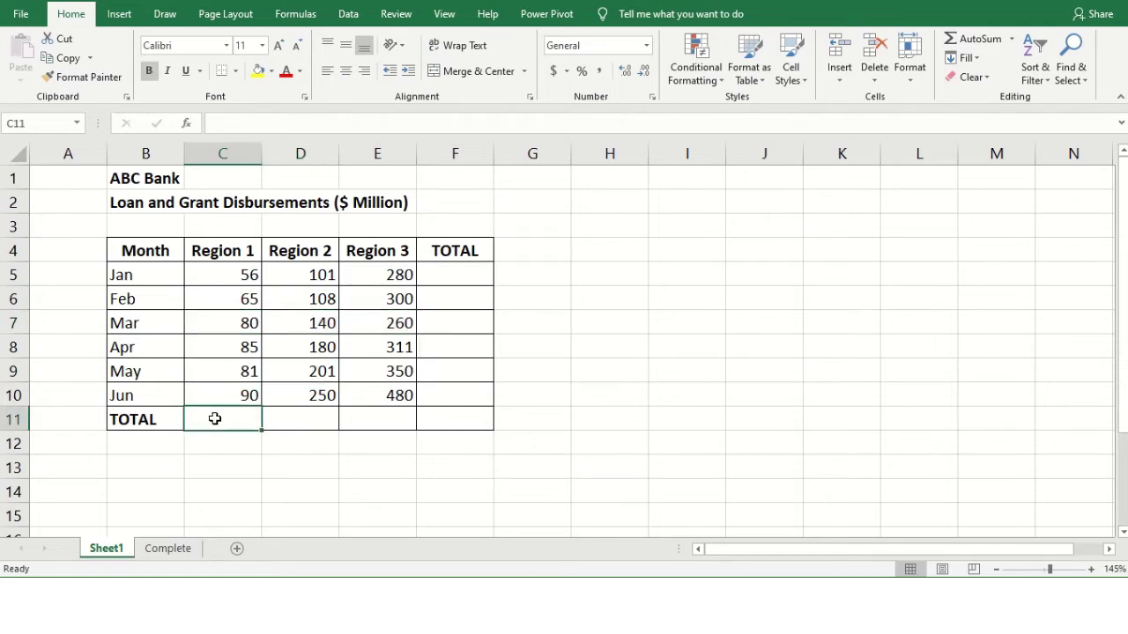
pyautogui.moveTo(233, 270); pyautogui.dragTo(232, 395)
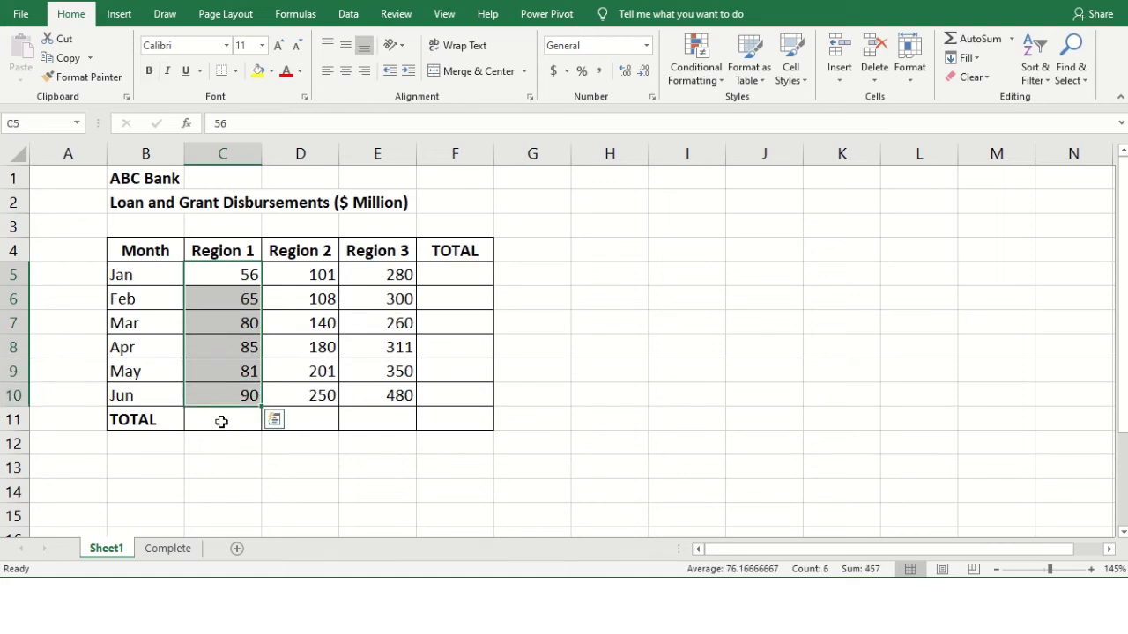
pyautogui.click(221, 422)
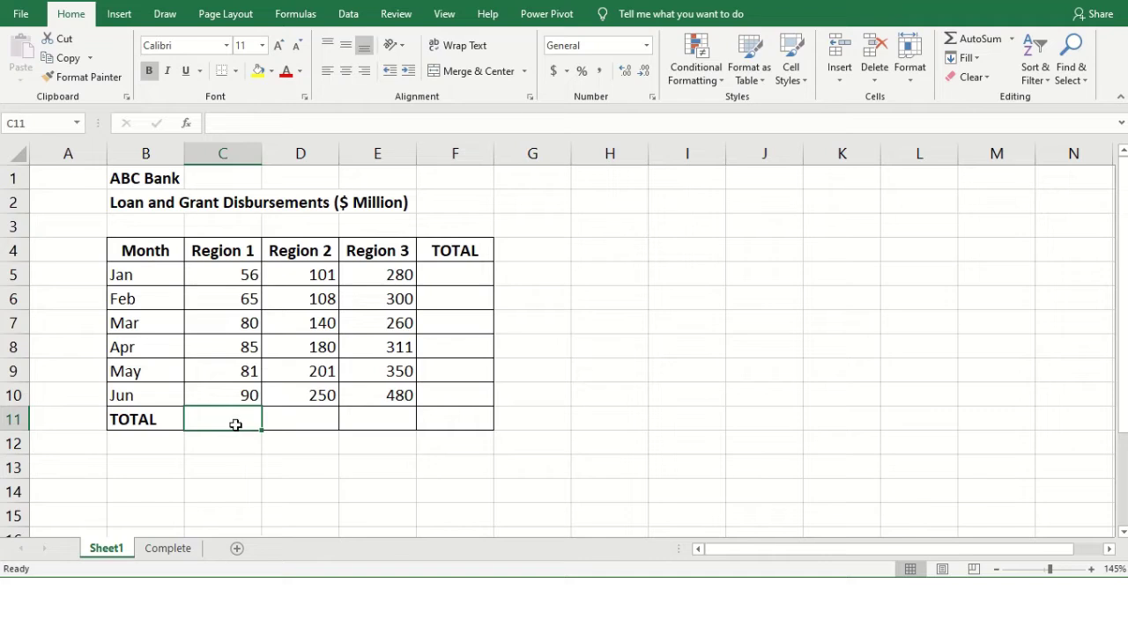
pyautogui.click(973, 39)
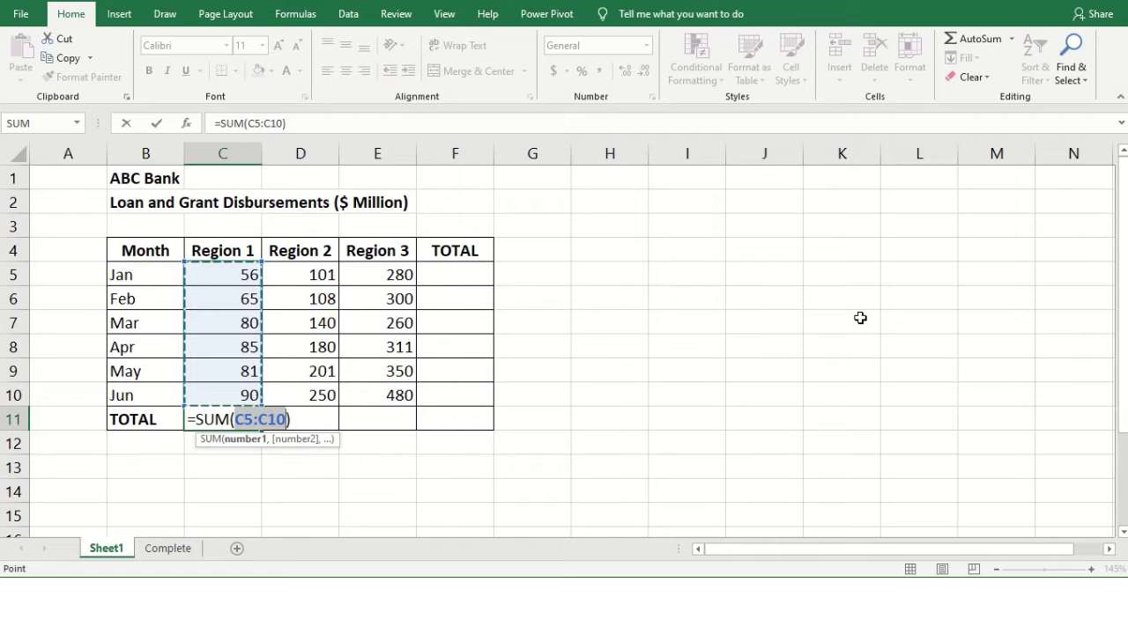
pyautogui.press('Return')
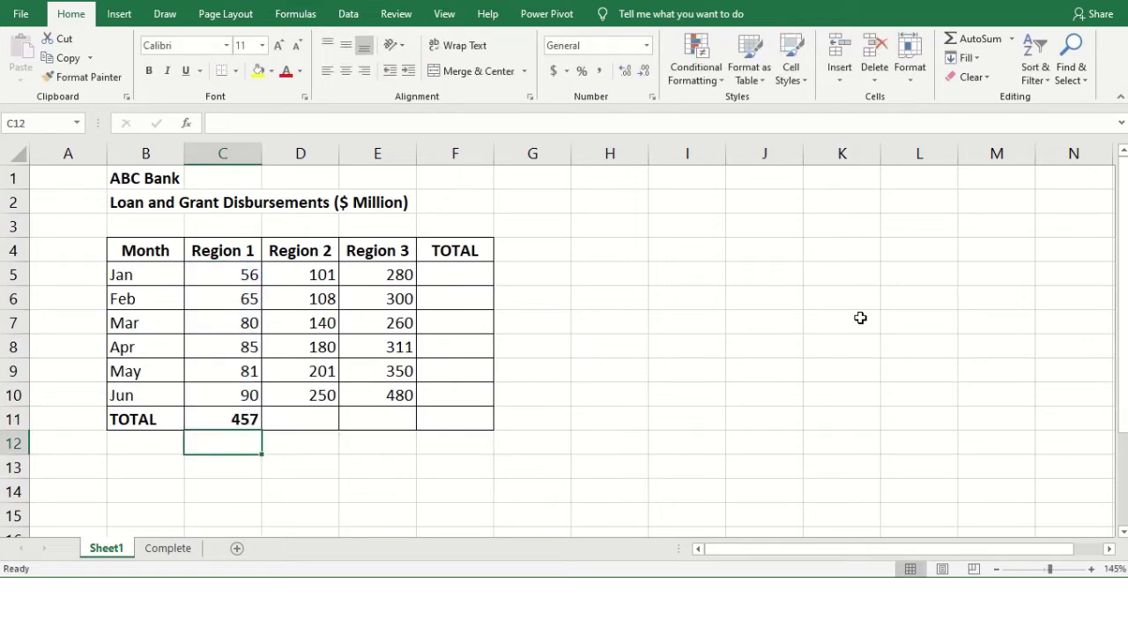
# Total the Region 2 figures in D11 with AutoSum over D5:D10.
pyautogui.click(301, 413)
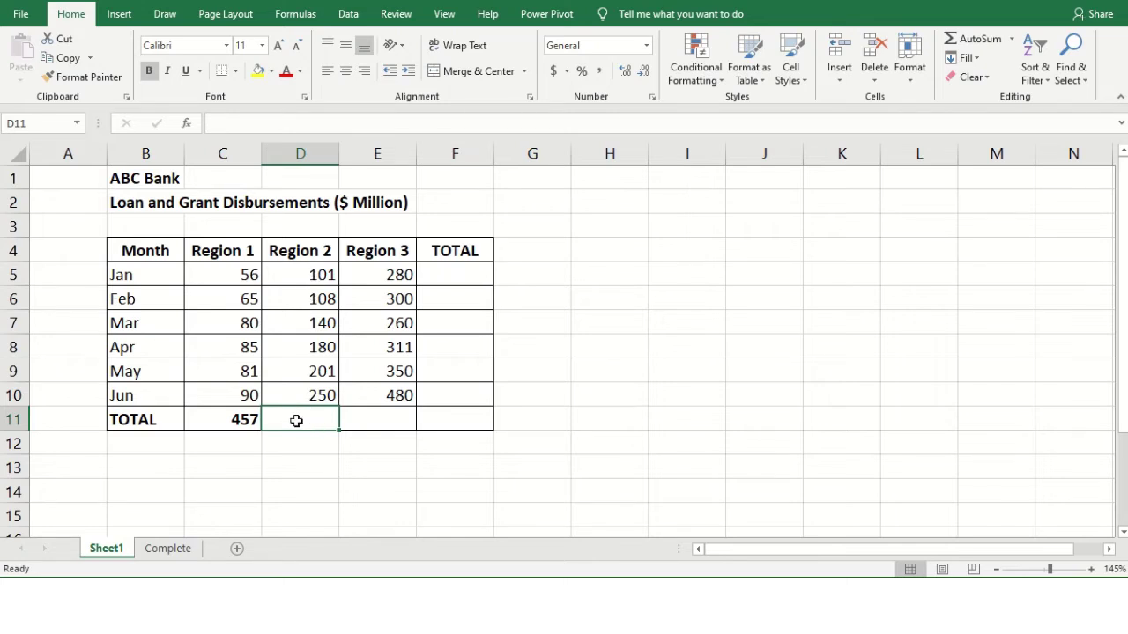
pyautogui.click(309, 269)
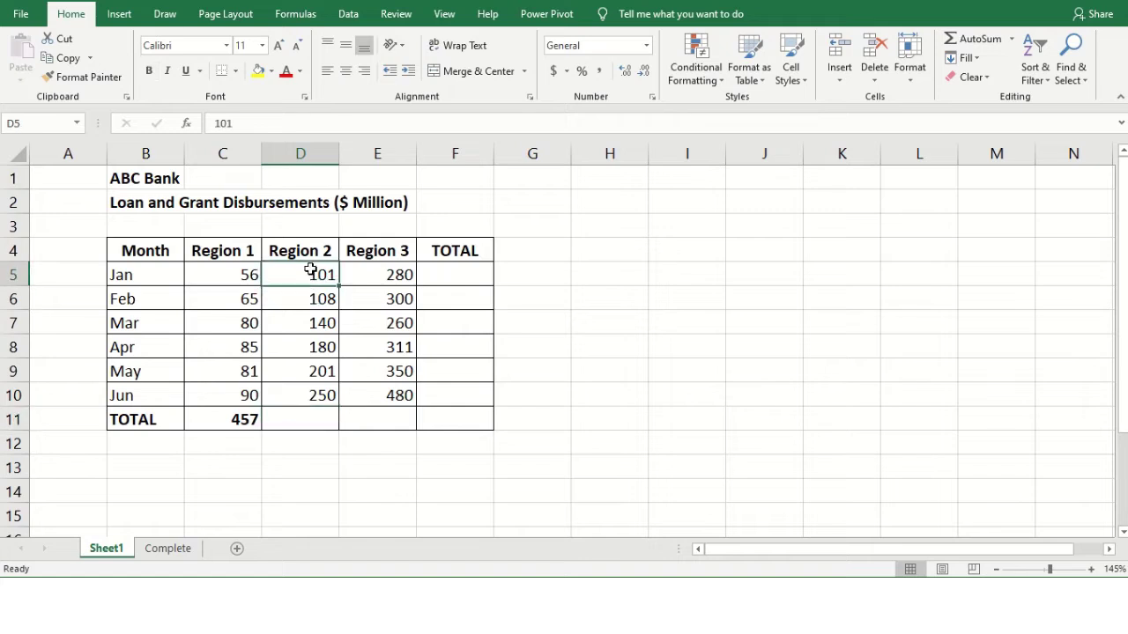
pyautogui.click(302, 419)
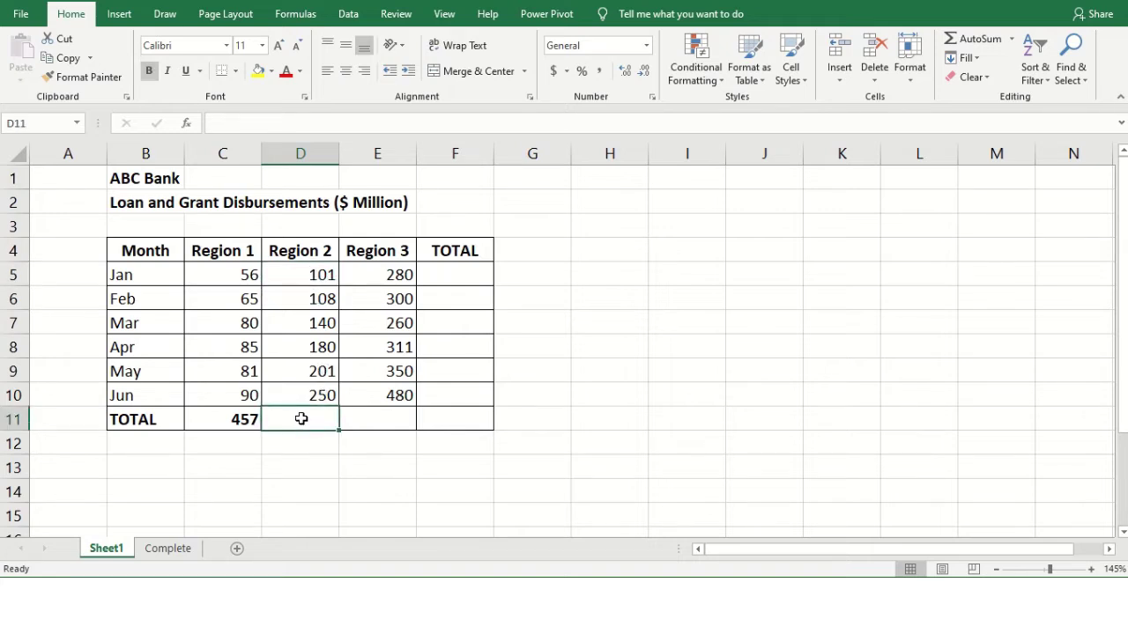
pyautogui.click(979, 48)
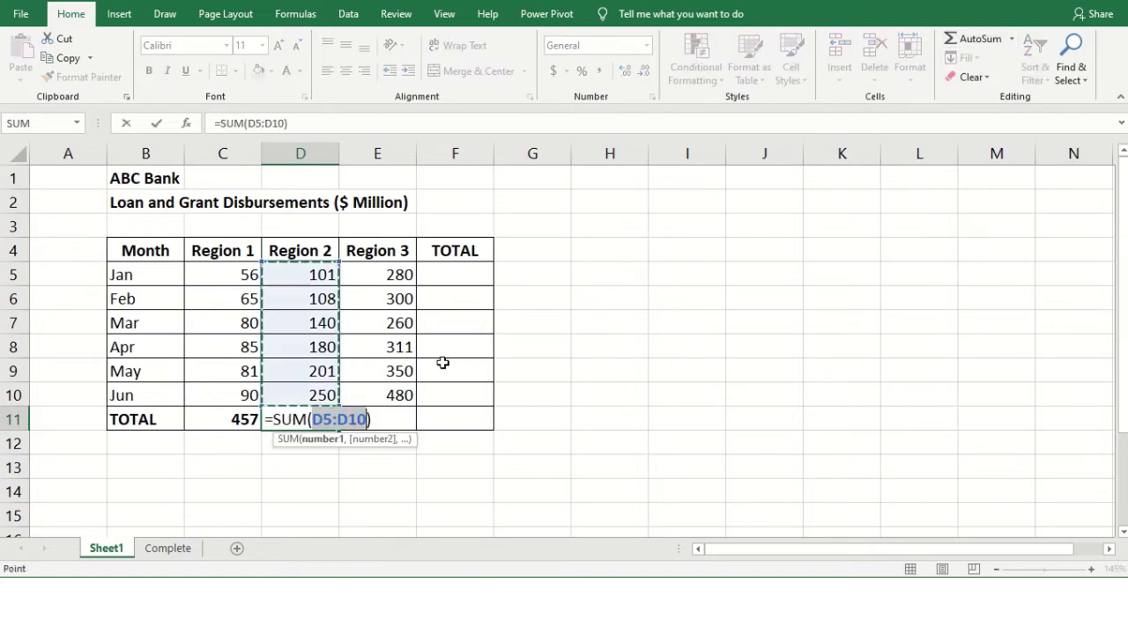
pyautogui.press('Return')
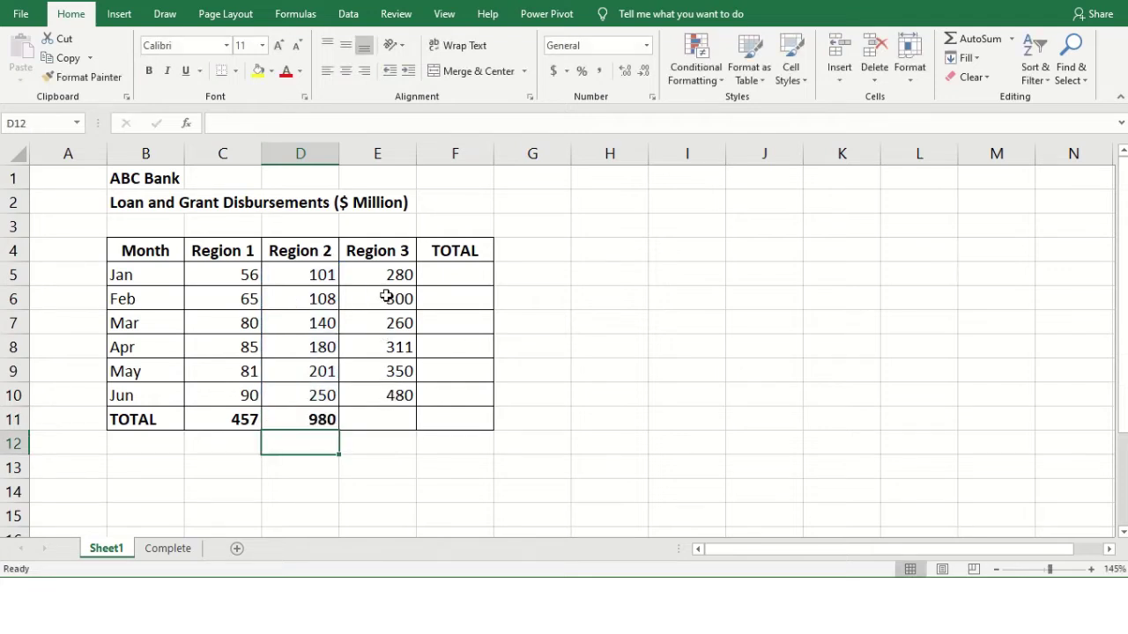
# AutoSum the selected Region 3 figures E5:E10 into E11, and check the totals in C11:E11.
pyautogui.moveTo(385, 272); pyautogui.dragTo(397, 398)
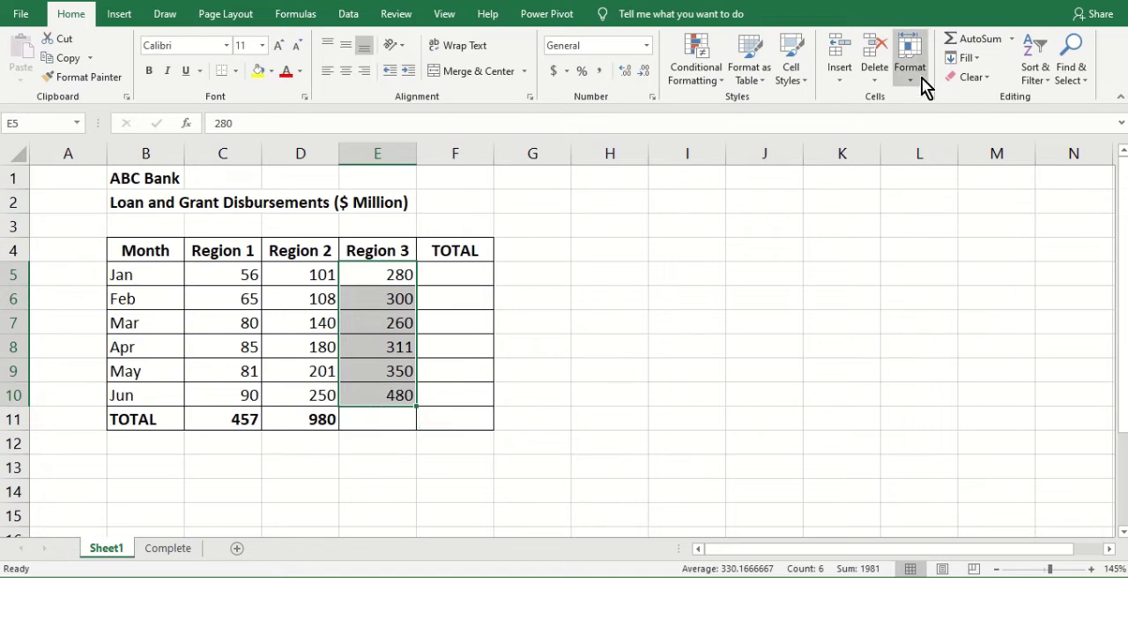
pyautogui.click(977, 40)
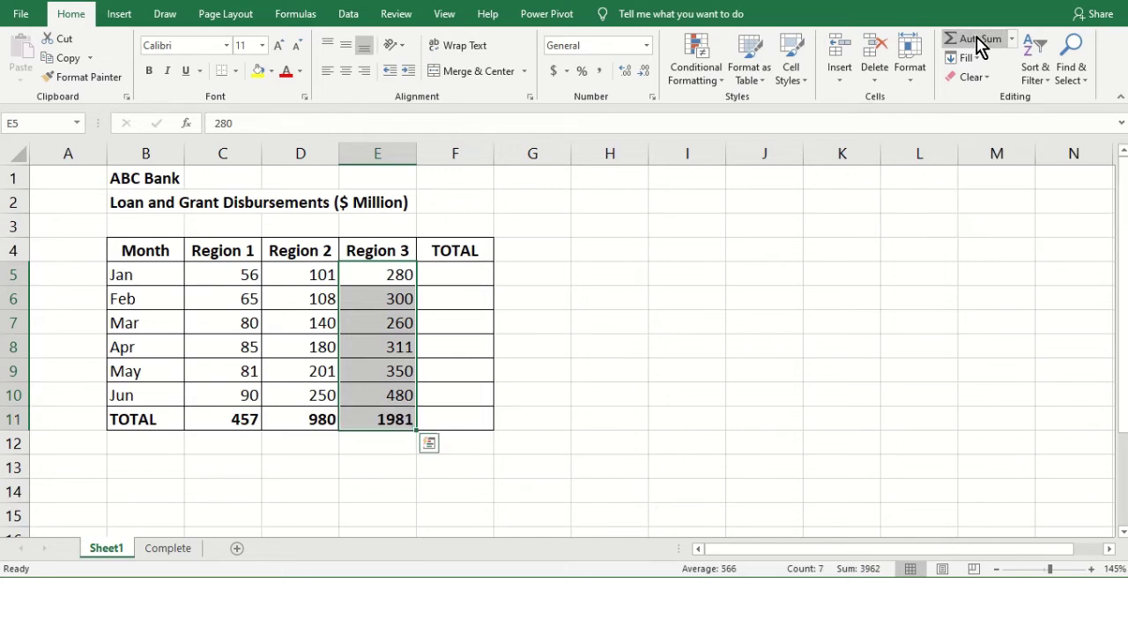
pyautogui.click(379, 420)
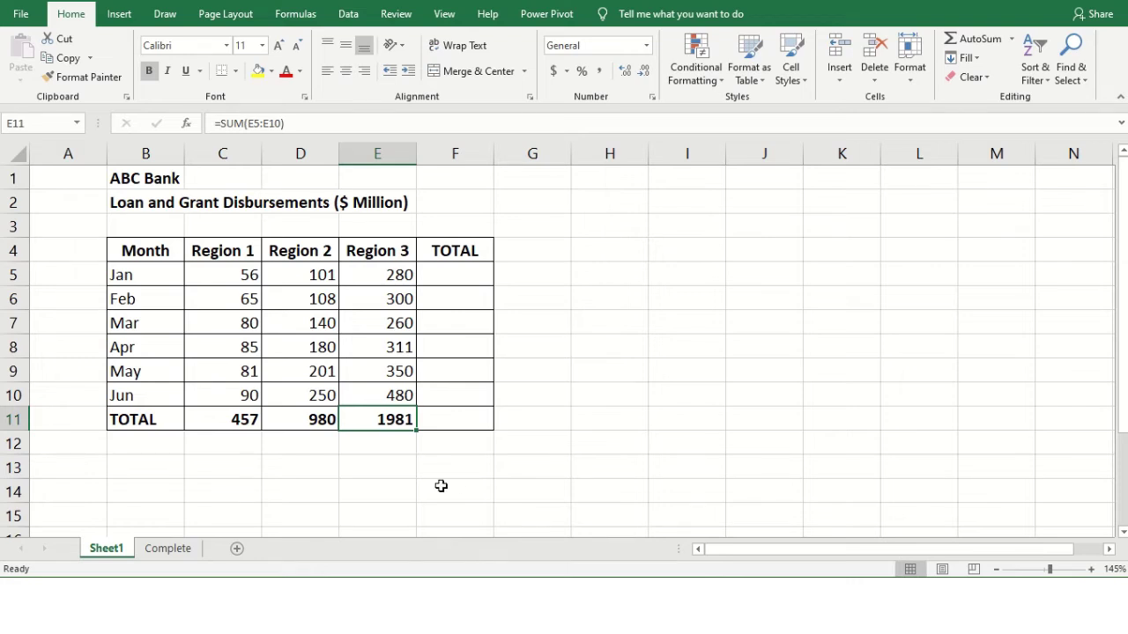
pyautogui.moveTo(233, 419); pyautogui.dragTo(378, 418)
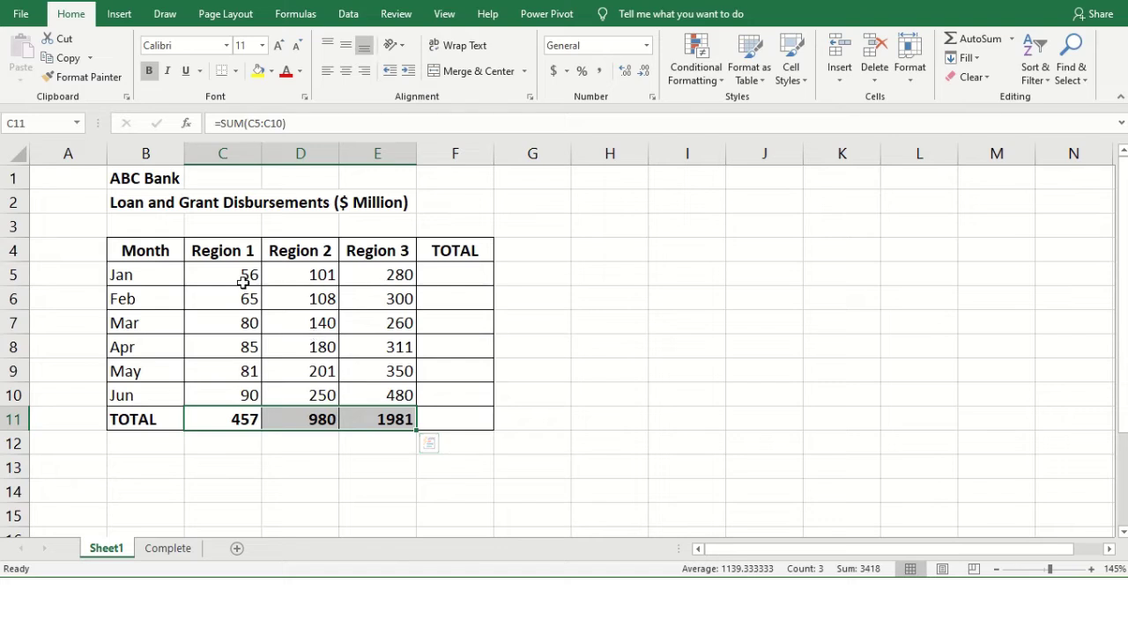
# Total January's three regions in F5 with AutoSum over C5:E5.
pyautogui.moveTo(230, 276); pyautogui.dragTo(387, 274)
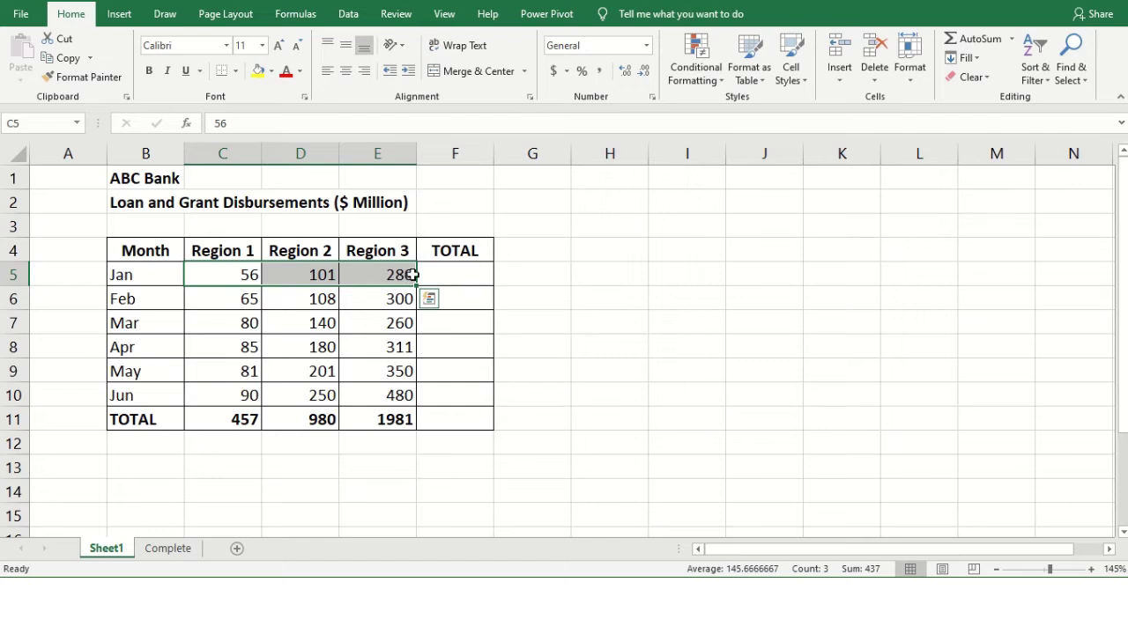
pyautogui.click(450, 273)
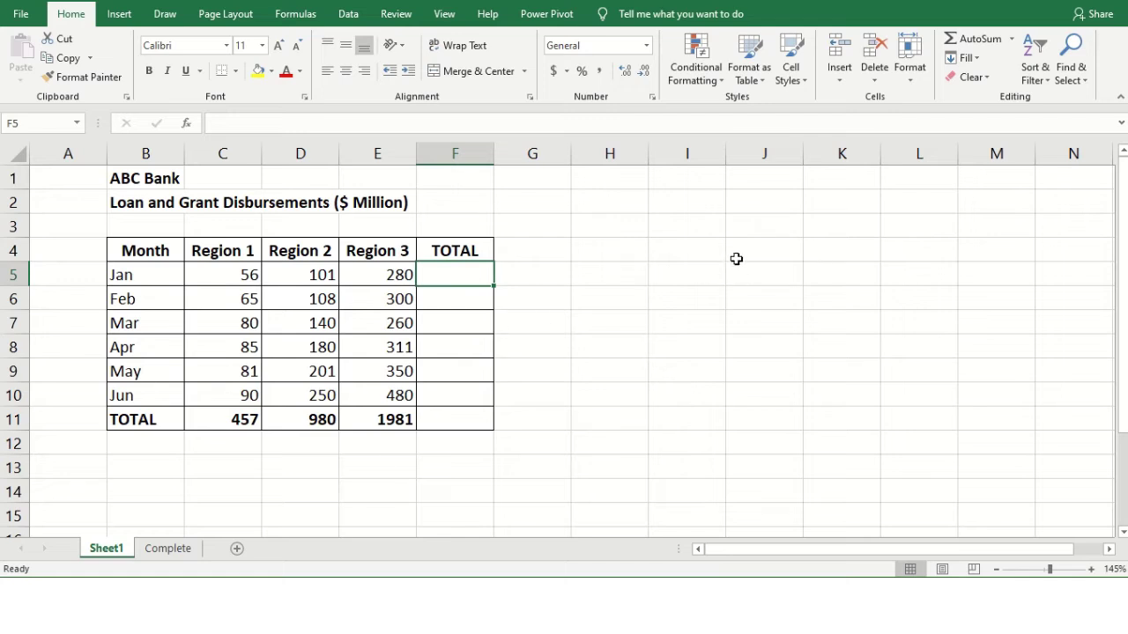
pyautogui.click(980, 43)
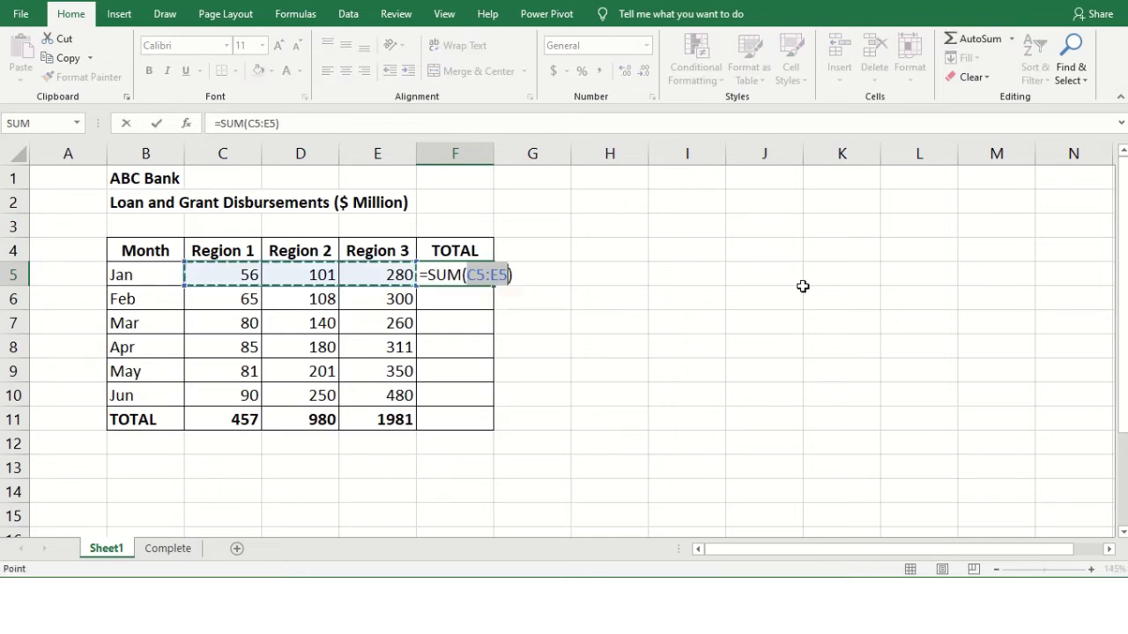
pyautogui.press('Return')
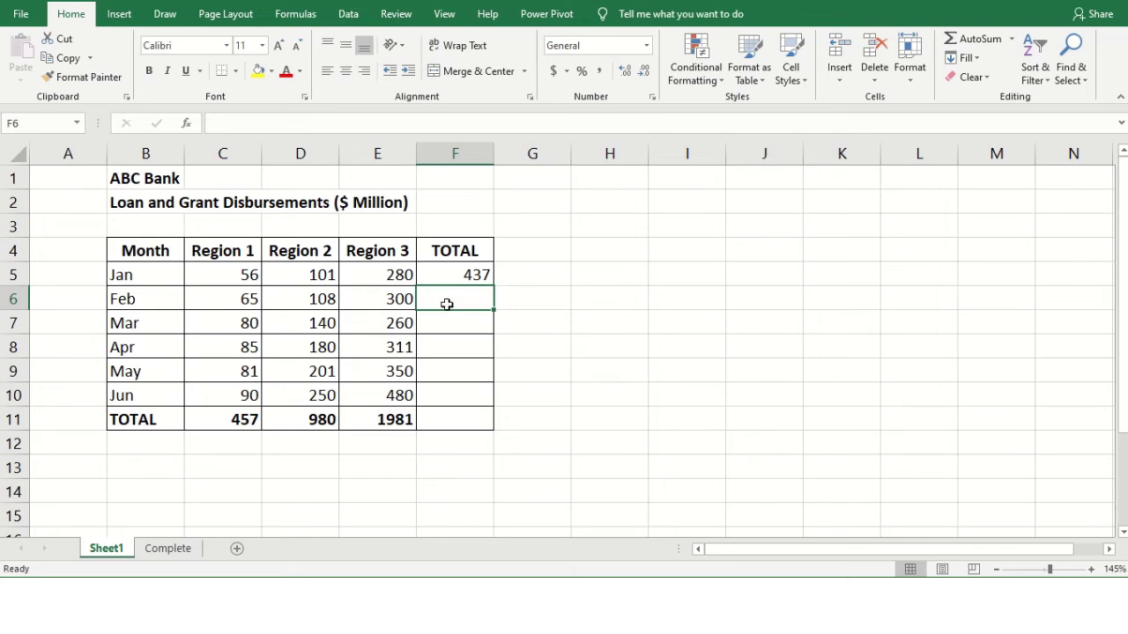
# Total February's three regions in F6 with AutoSum over C6:E6.
pyautogui.moveTo(226, 296); pyautogui.dragTo(379, 300)
pyautogui.click(473, 302)
pyautogui.press('alt')
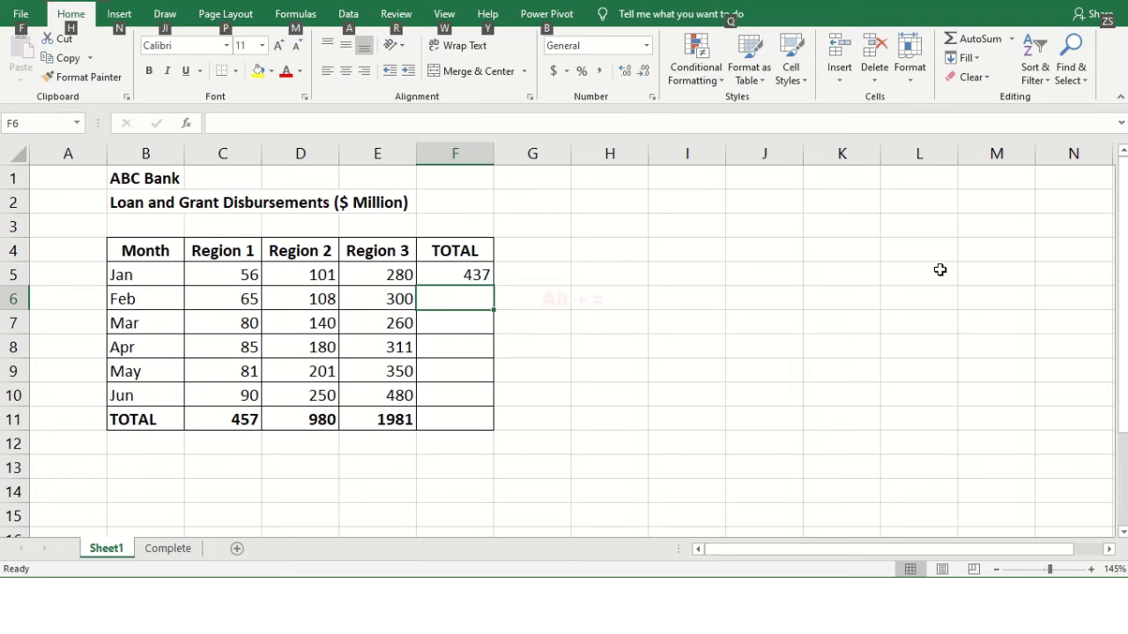
pyautogui.hotkey('alt', '=')
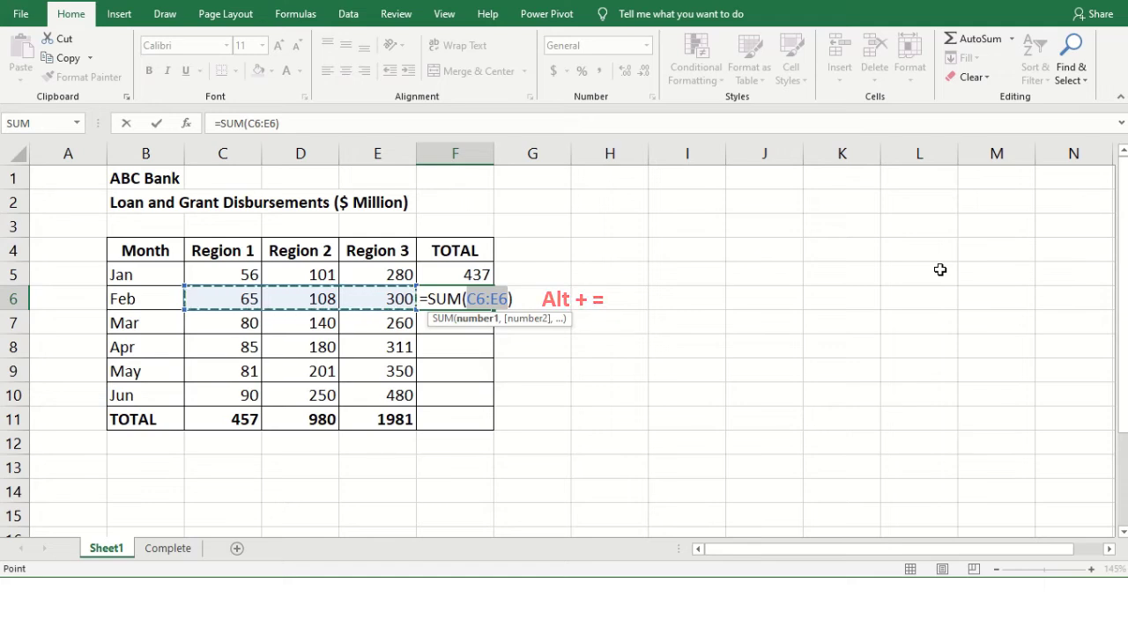
pyautogui.press('Return')
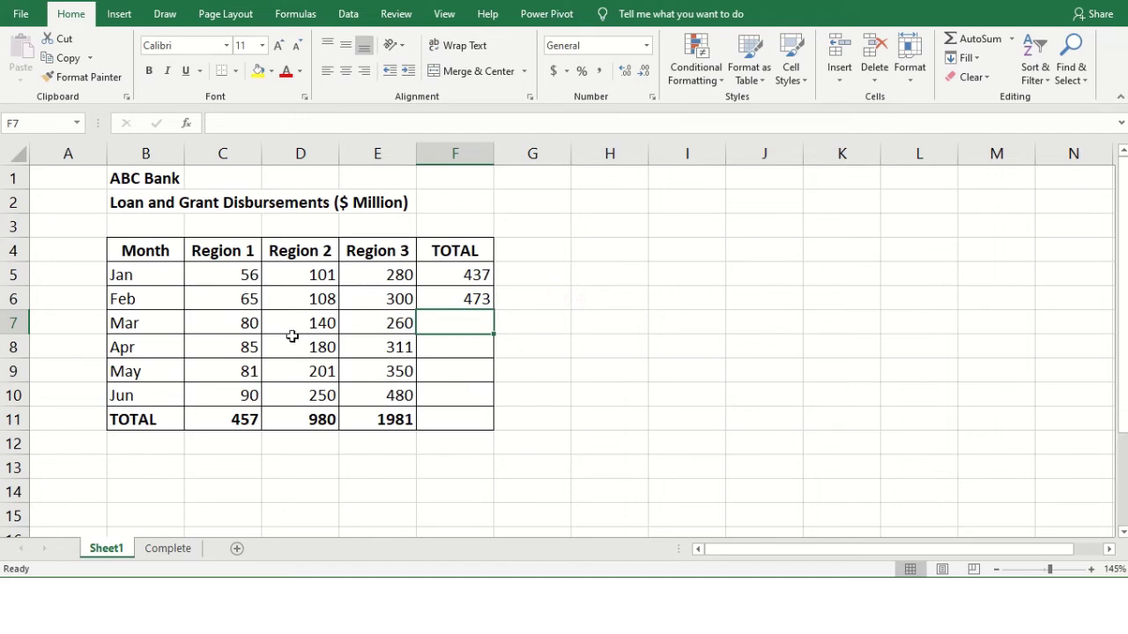
# AutoSum the selected March figures C7:E7 into F7 and deselect the range.
pyautogui.moveTo(223, 324); pyautogui.dragTo(386, 325)
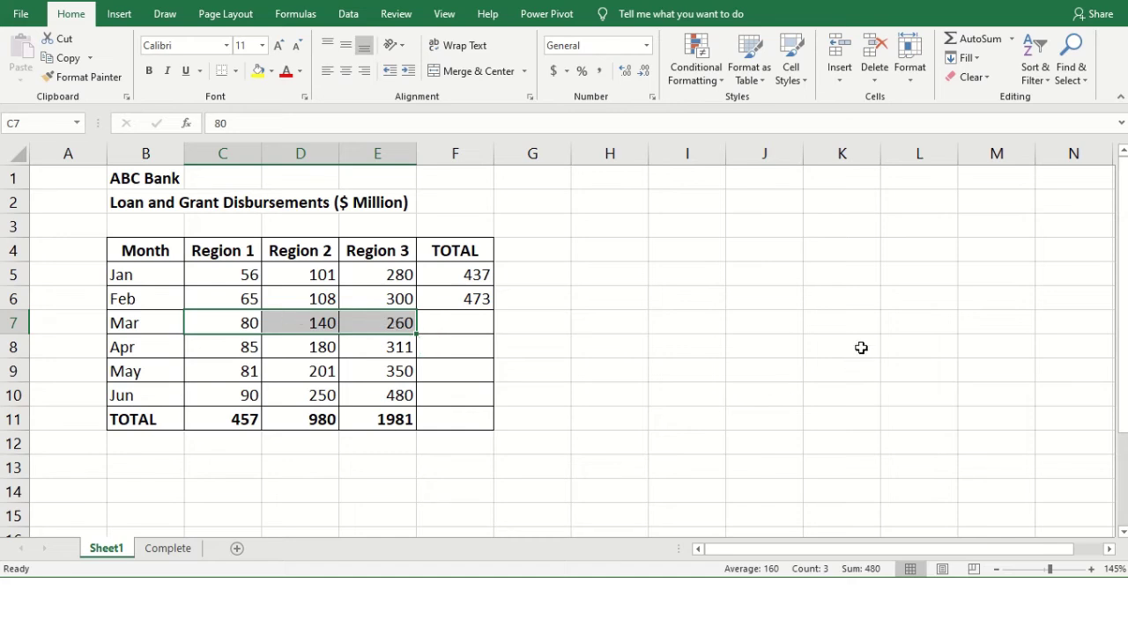
pyautogui.hotkey('alt', '=')
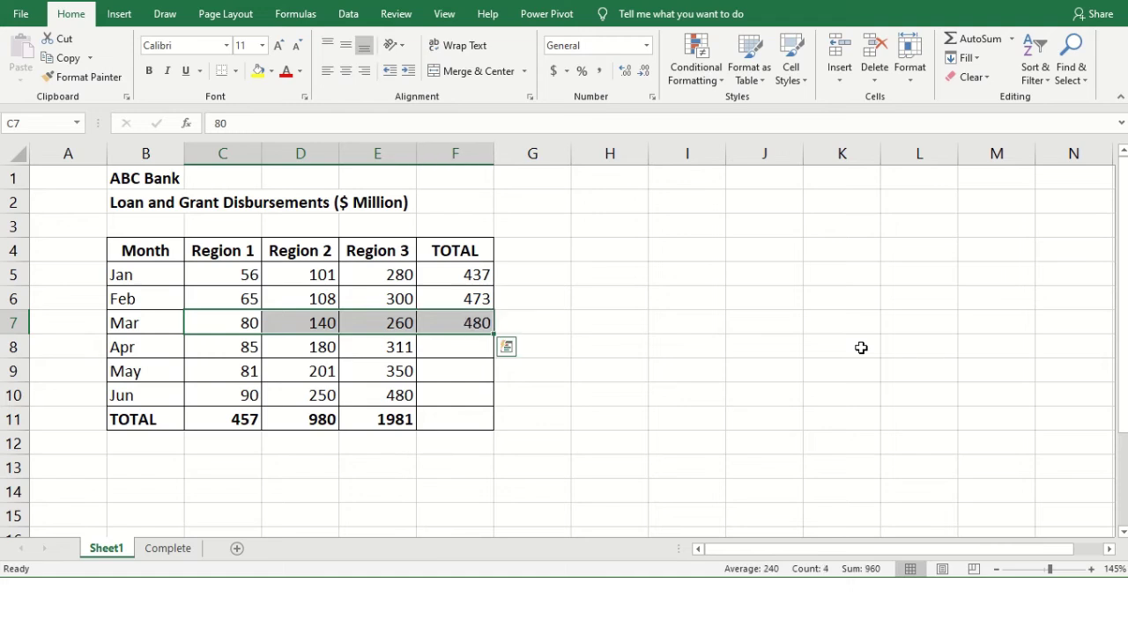
pyautogui.click(644, 342)
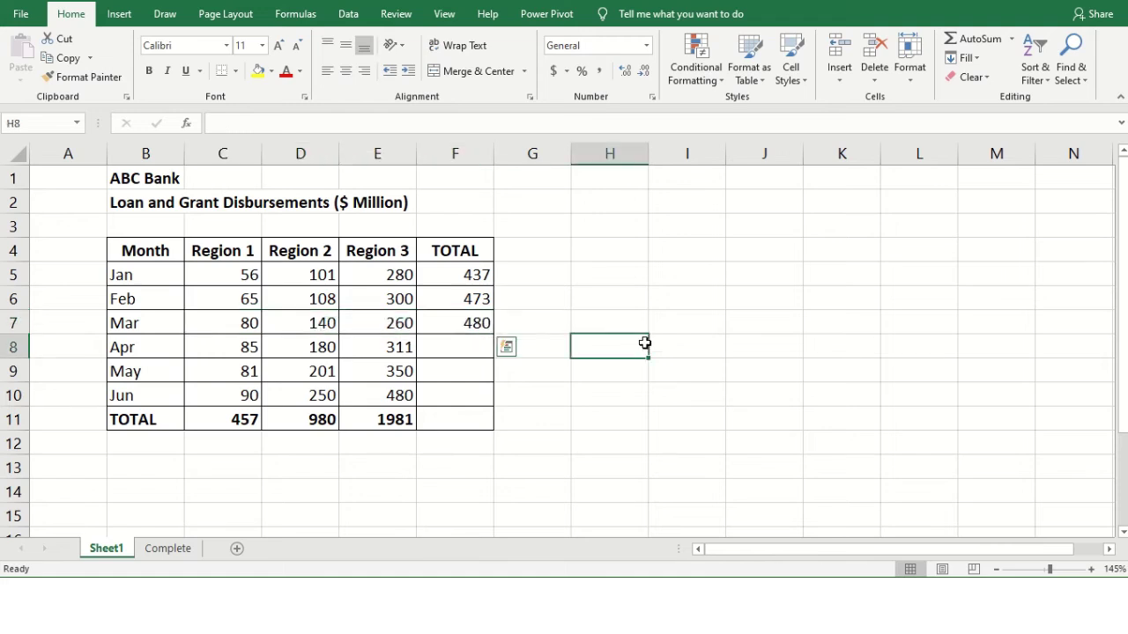
# Fill March's total formula from F7 down through F10 for April to June, and check the copied formulas.
pyautogui.click(433, 351)
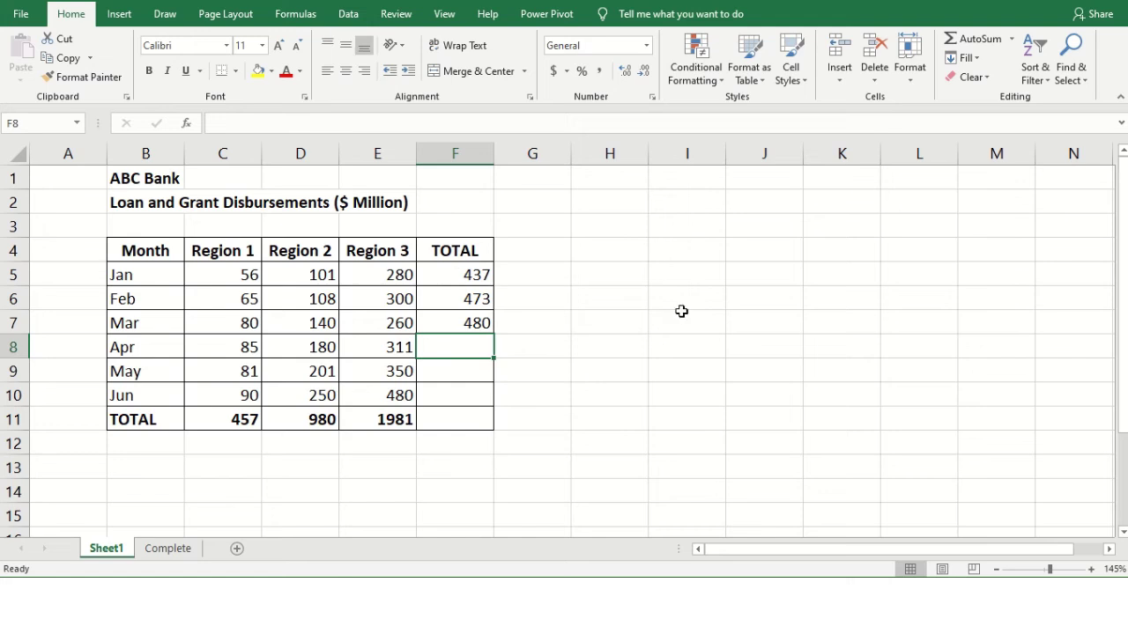
pyautogui.click(464, 317)
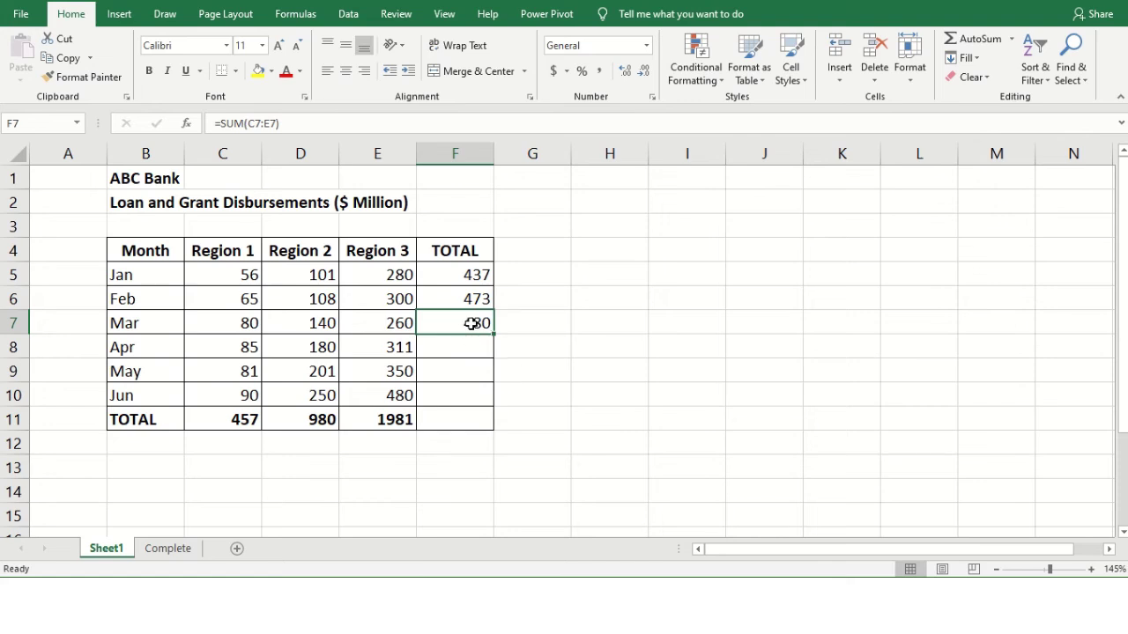
pyautogui.click(503, 355)
pyautogui.moveTo(494, 336); pyautogui.dragTo(496, 401)
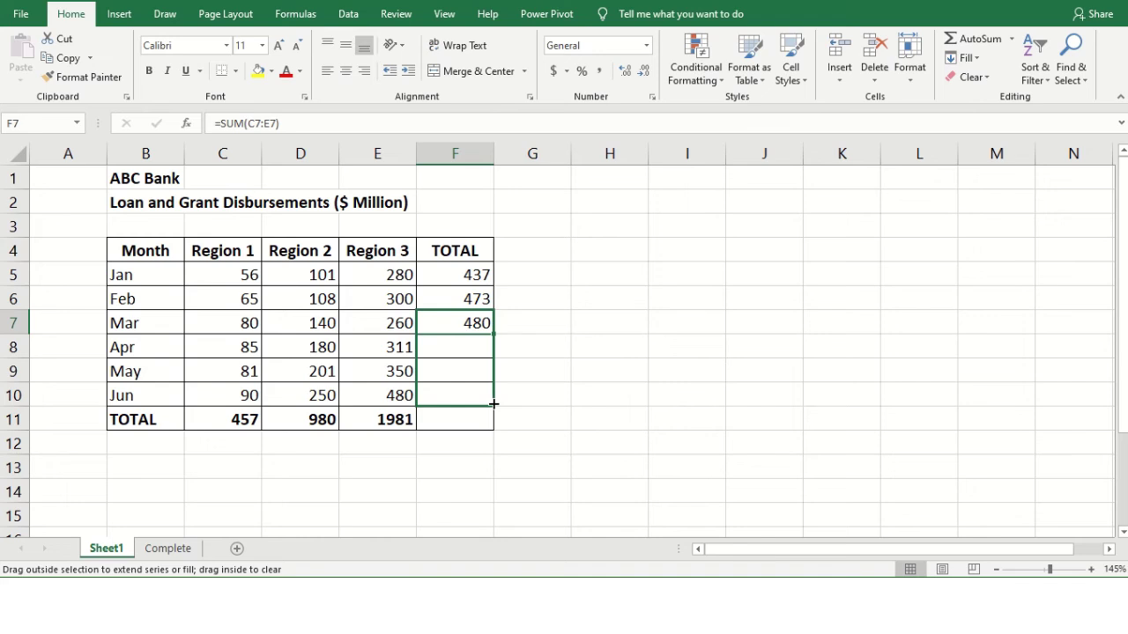
pyautogui.moveTo(494, 404); pyautogui.dragTo(495, 407)
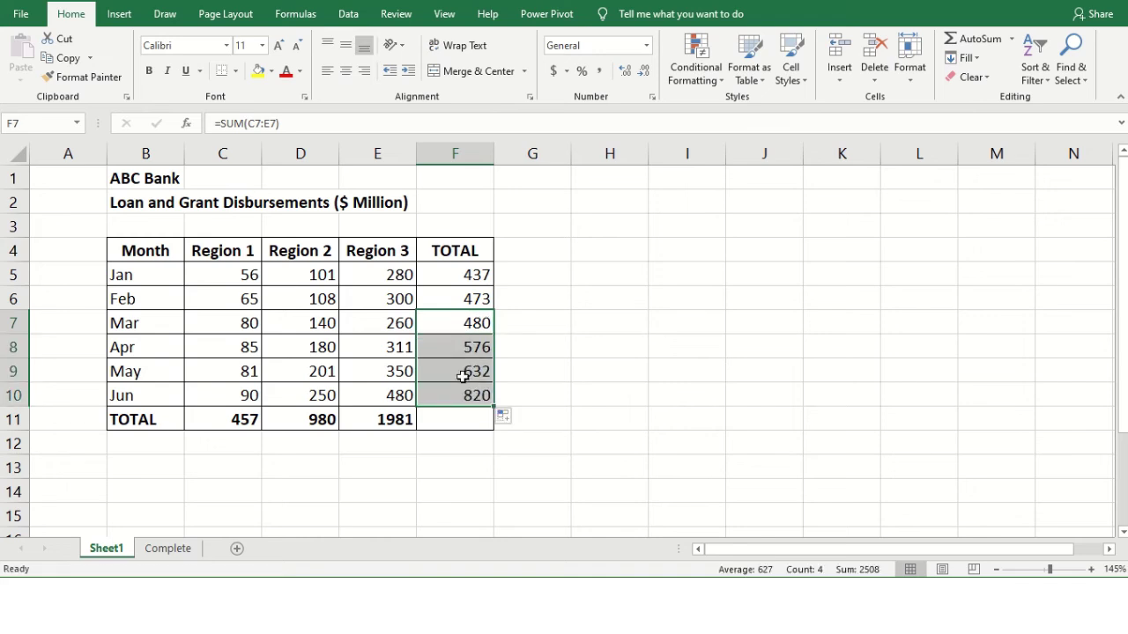
pyautogui.click(460, 372)
pyautogui.click(461, 396)
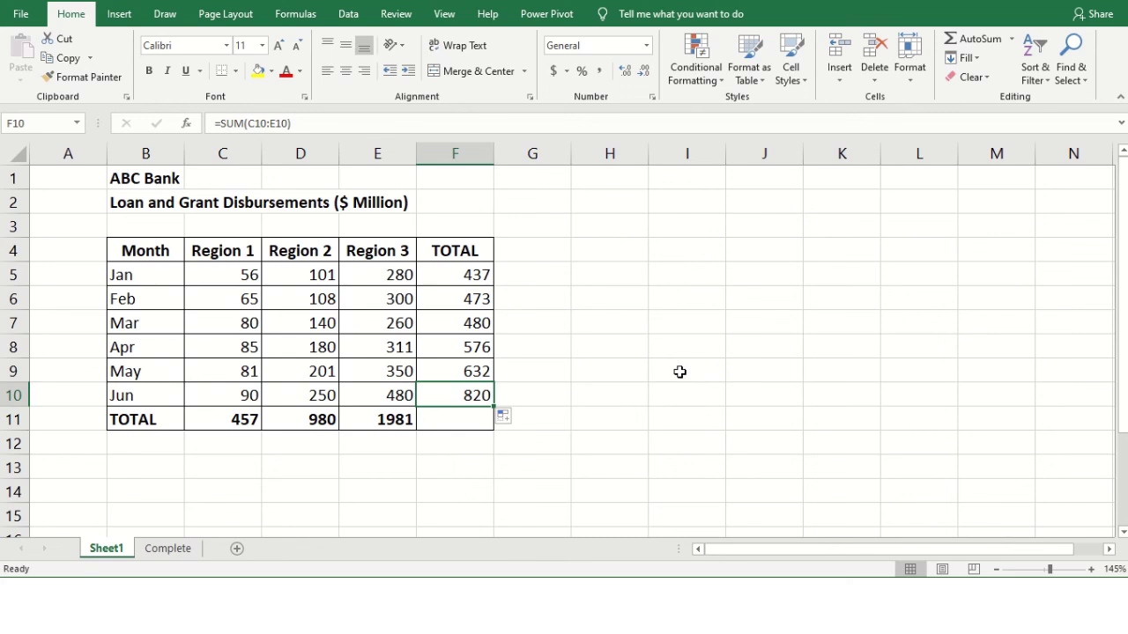
# Copy the Region 3 total formula from E11 across into F11 for the grand total, and deselect the range.
pyautogui.click(377, 421)
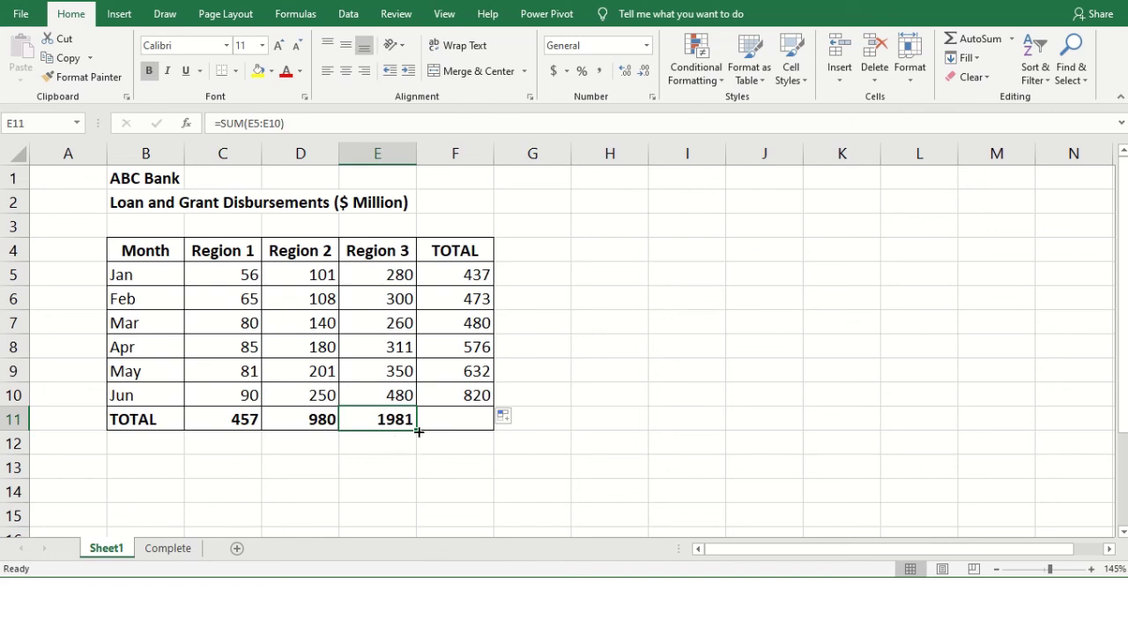
pyautogui.moveTo(418, 432); pyautogui.dragTo(492, 428)
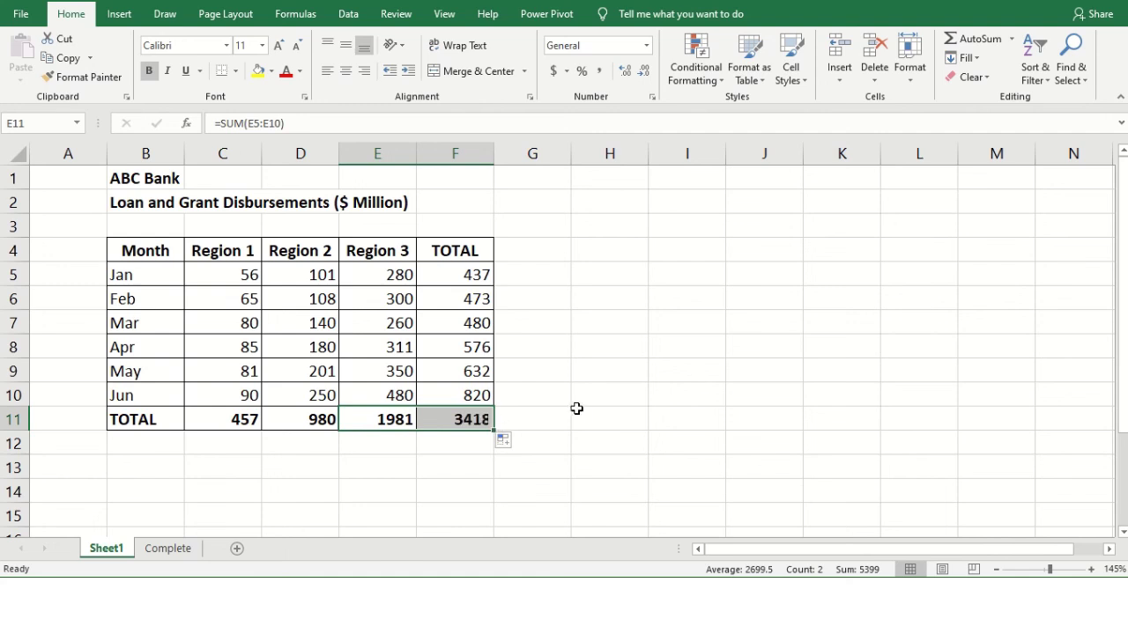
pyautogui.click(548, 351)
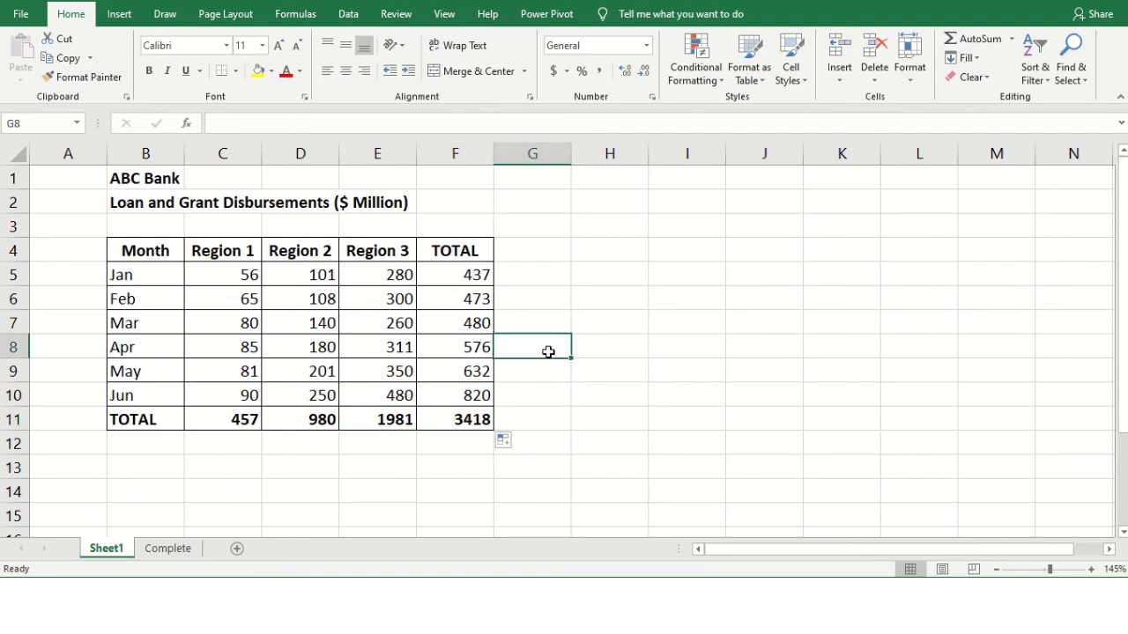
pyautogui.click(590, 388)
pyautogui.click(582, 348)
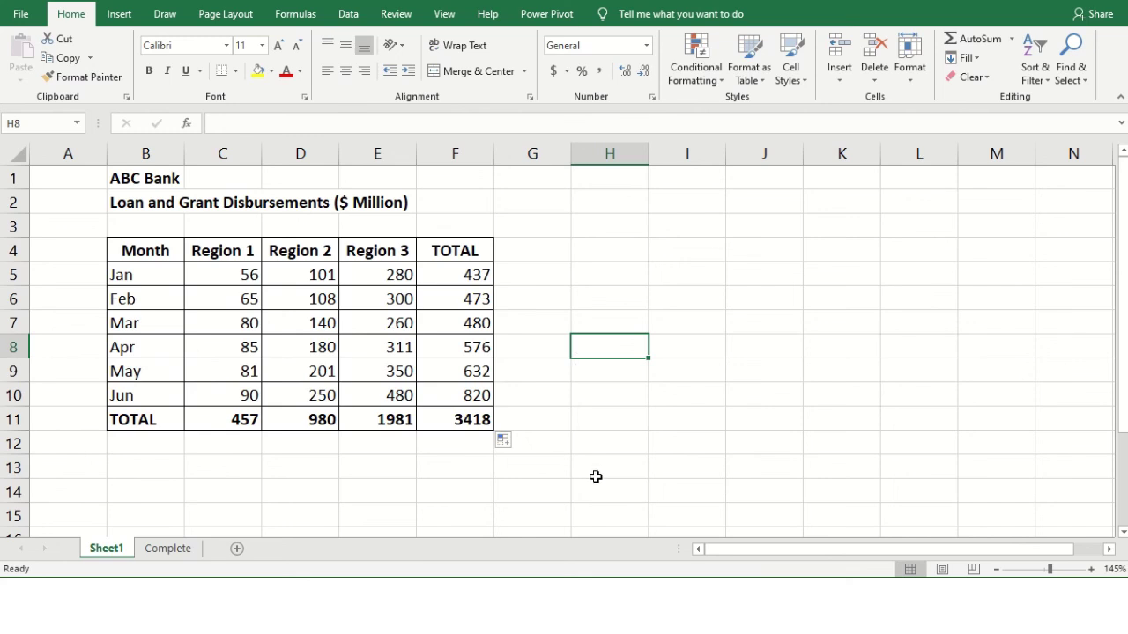